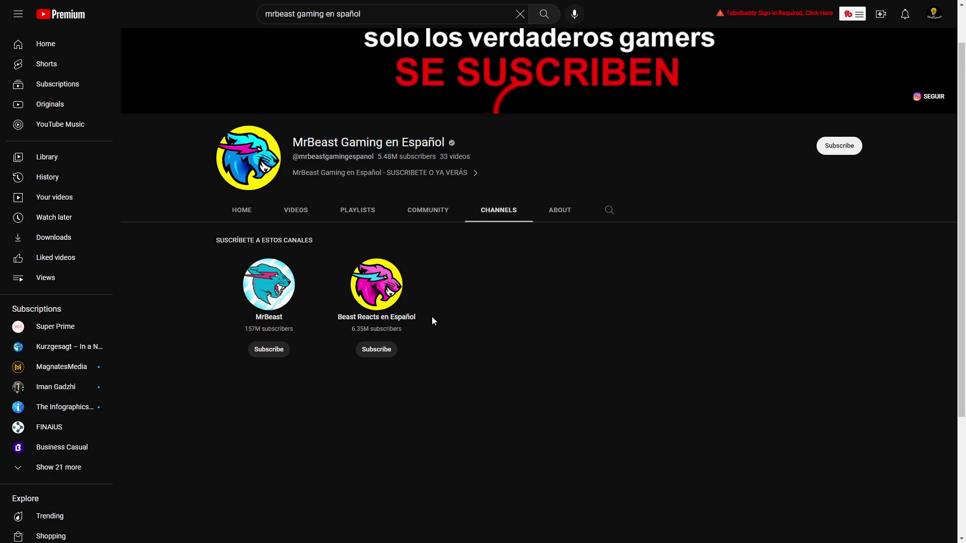
Step: Show the featured channels of MrBeast Gaming en Español, including MrBeast and Beast Reacts en Español
left_click(454, 366)
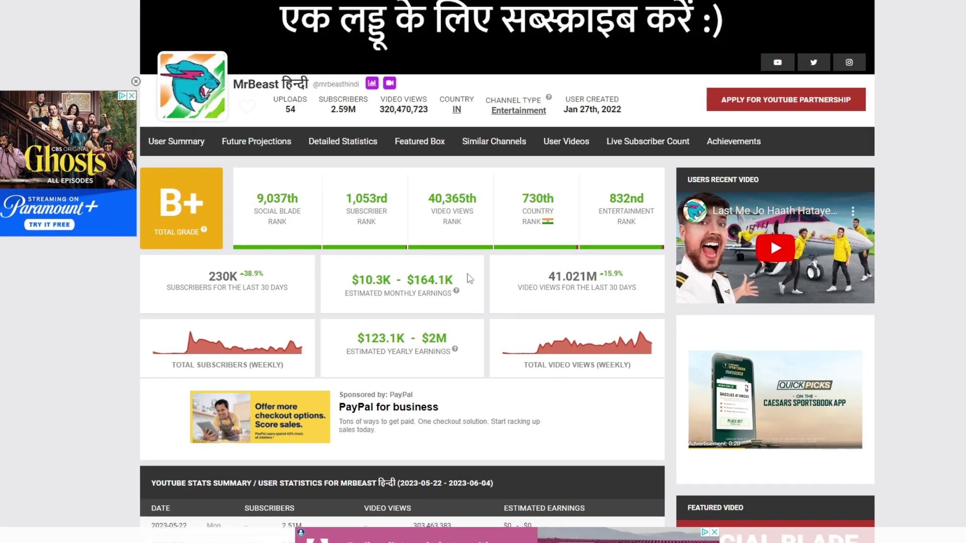
Step: Highlight the $164.1K upper monthly earnings estimate on Social Blade, then clear the highlight
left_click_drag(458, 278, 415, 278)
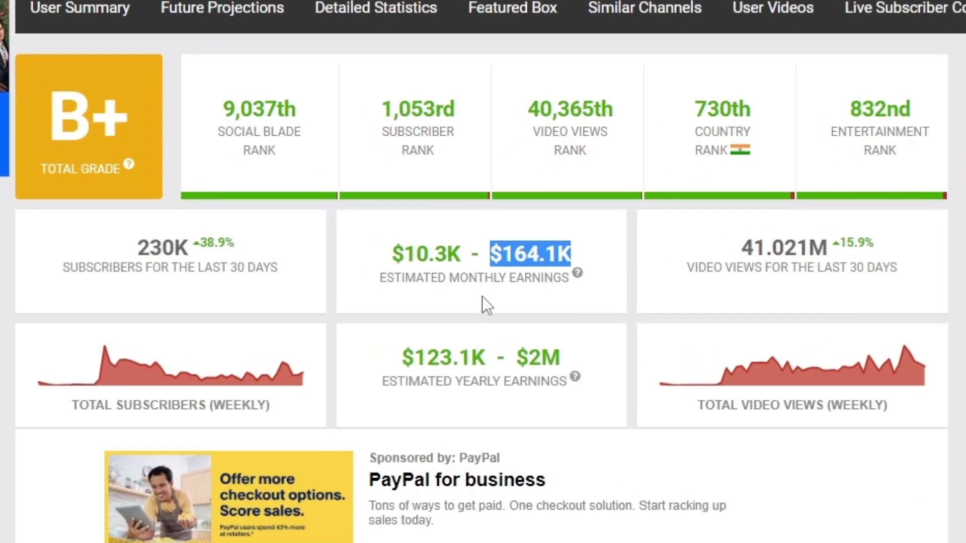
left_click(449, 302)
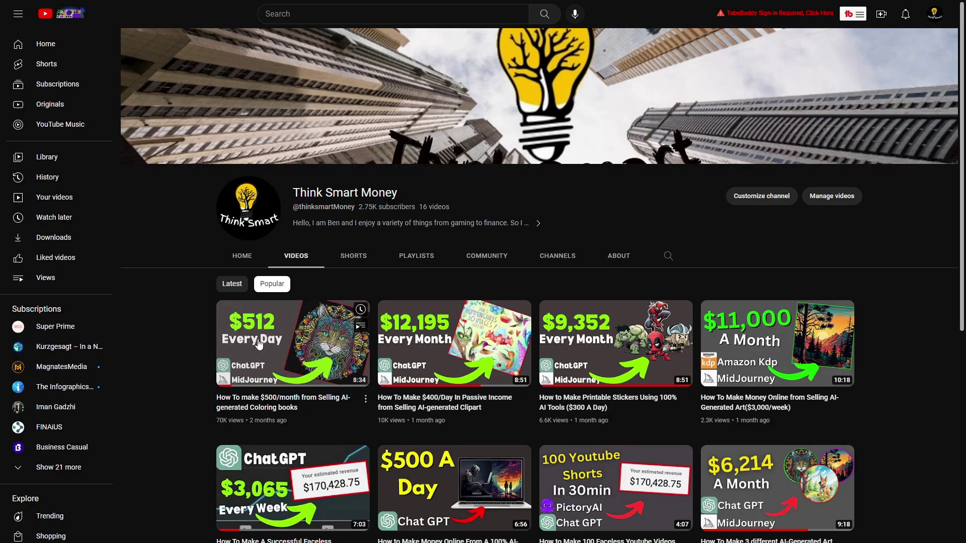
Step: Play and pause the AI coloring-books video, then select its web address
left_click(258, 341)
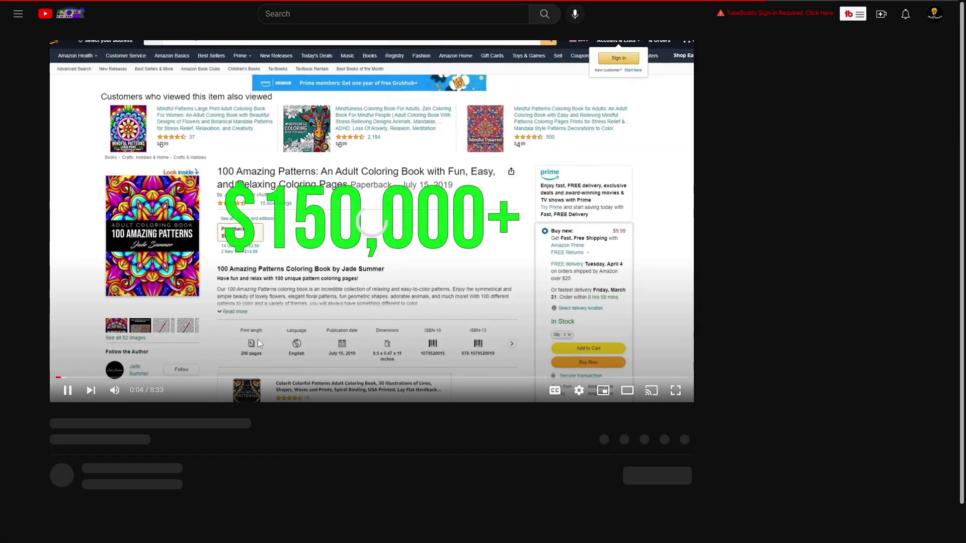
left_click(257, 340)
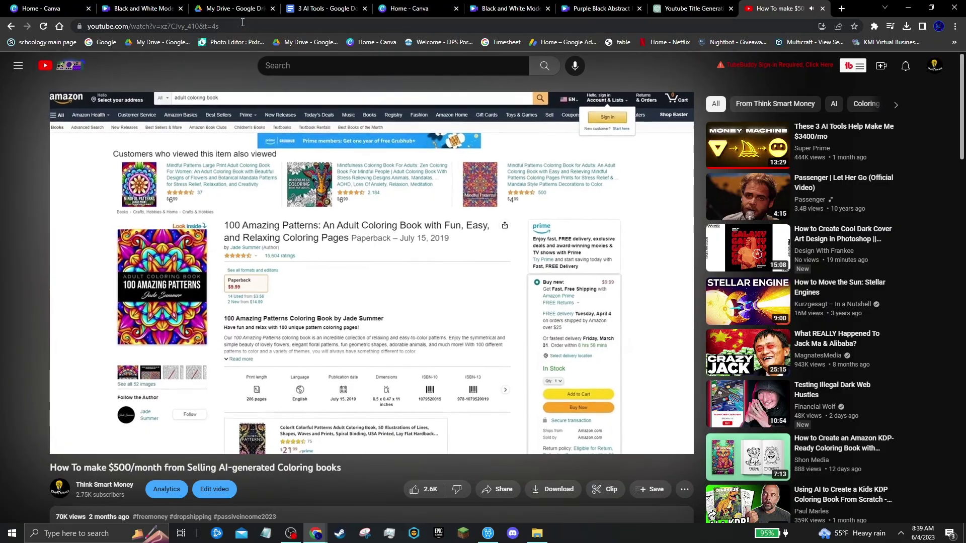
left_click_drag(218, 25, 71, 25)
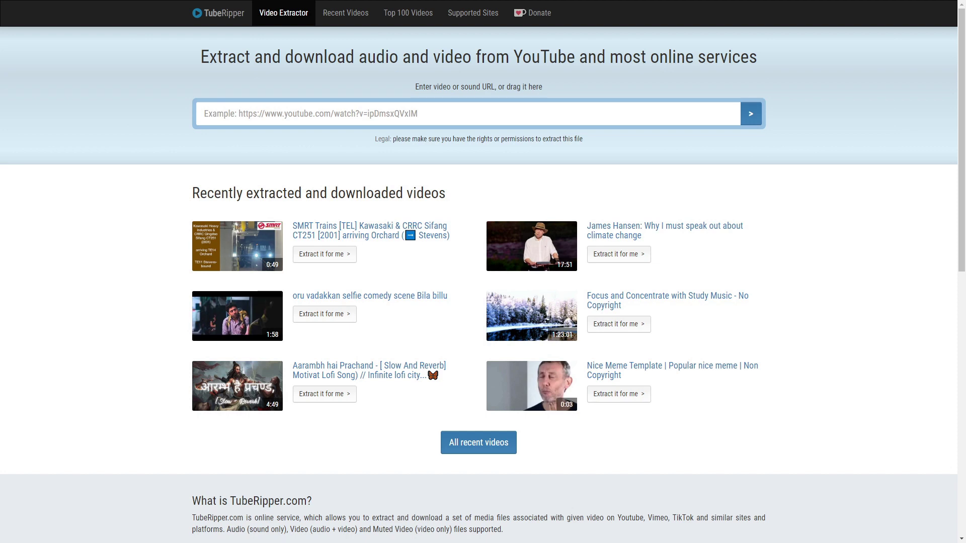
Step: Submit the coloring-books video link to TubeRipper, then start an immediate file upload in Trint
left_click(756, 119)
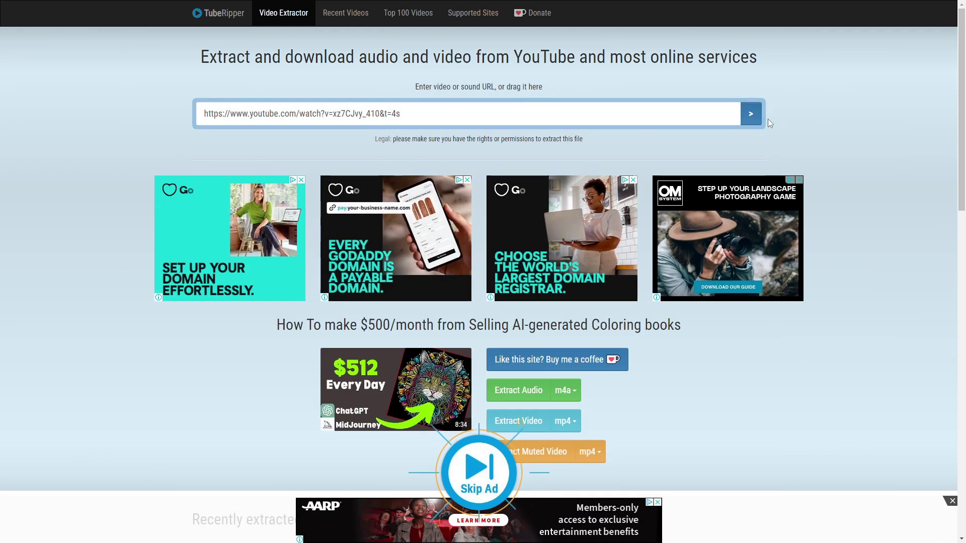
scroll(829, 131, "down", 4)
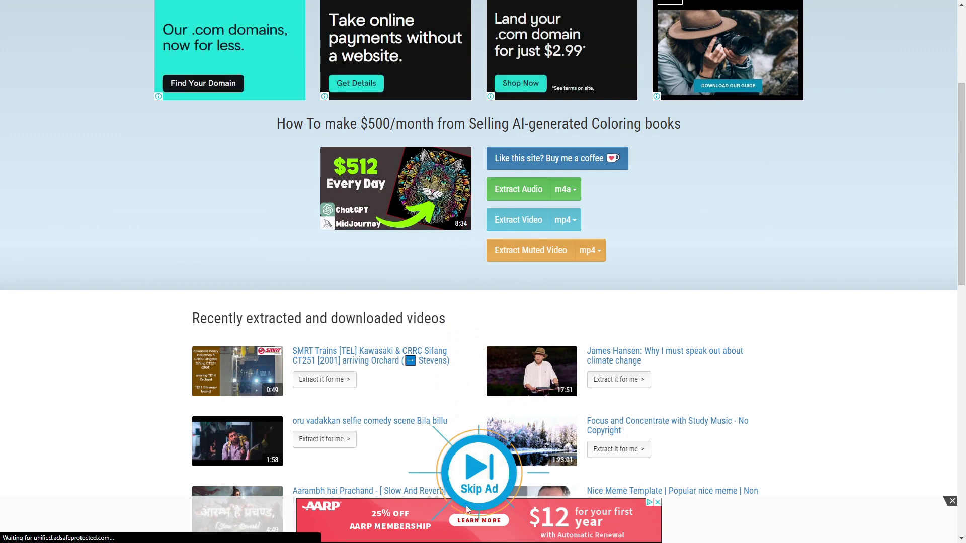
scroll(624, 290, "up", 1)
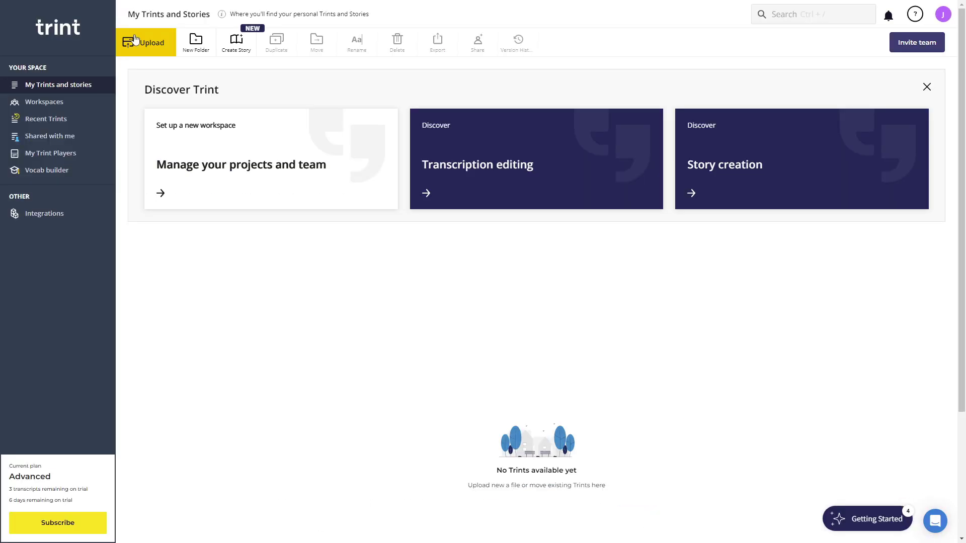
left_click(130, 43)
left_click(445, 333)
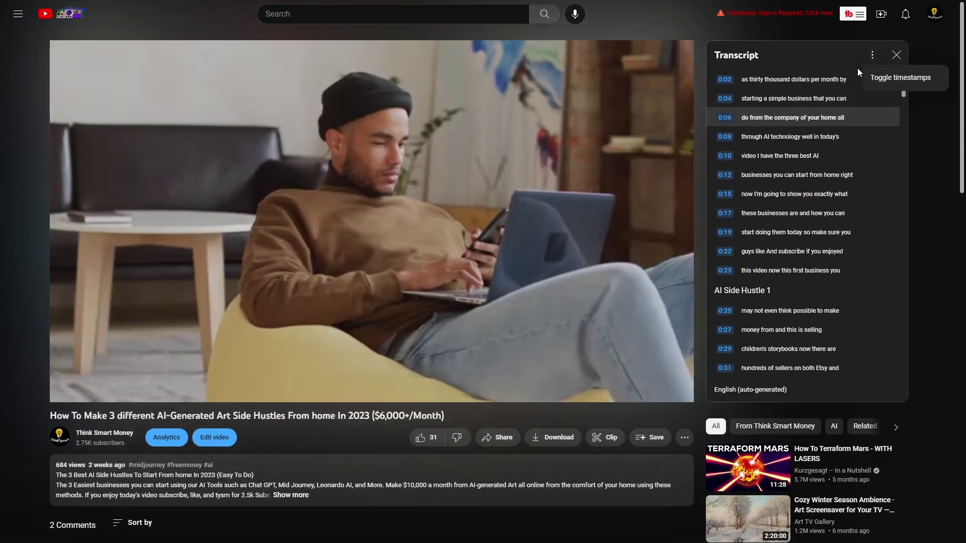
Step: Hide the transcript timestamps and select the coloring-books transcript text down to the end
left_click(895, 75)
left_click_drag(738, 83, 827, 277)
scroll(835, 237, "down", 6)
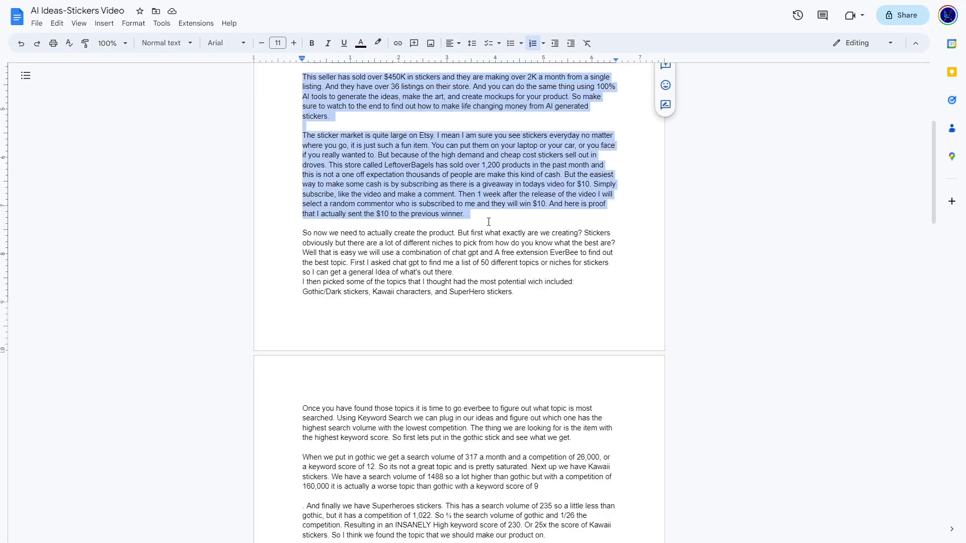
left_click_drag(488, 222, 525, 281)
scroll(488, 222, "down", 20)
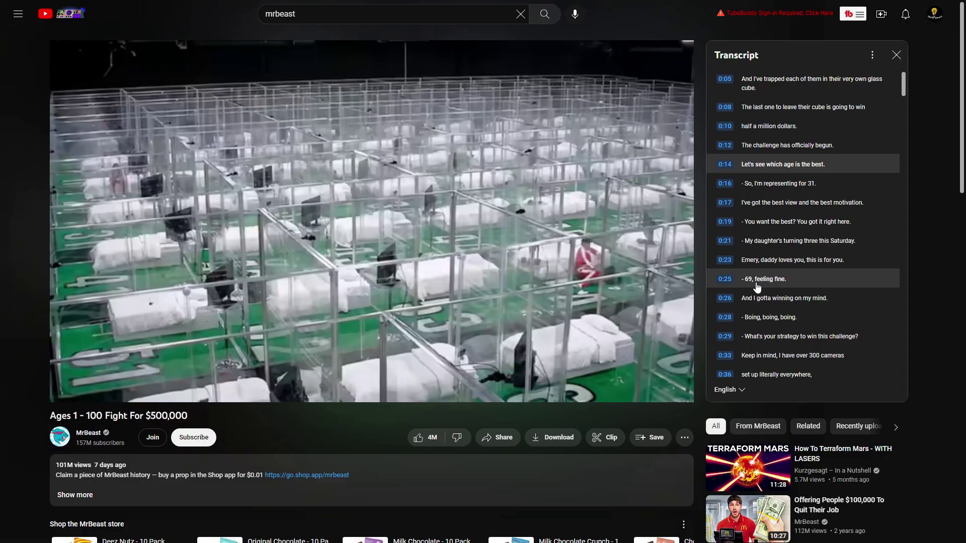
scroll(772, 328, "down", 3)
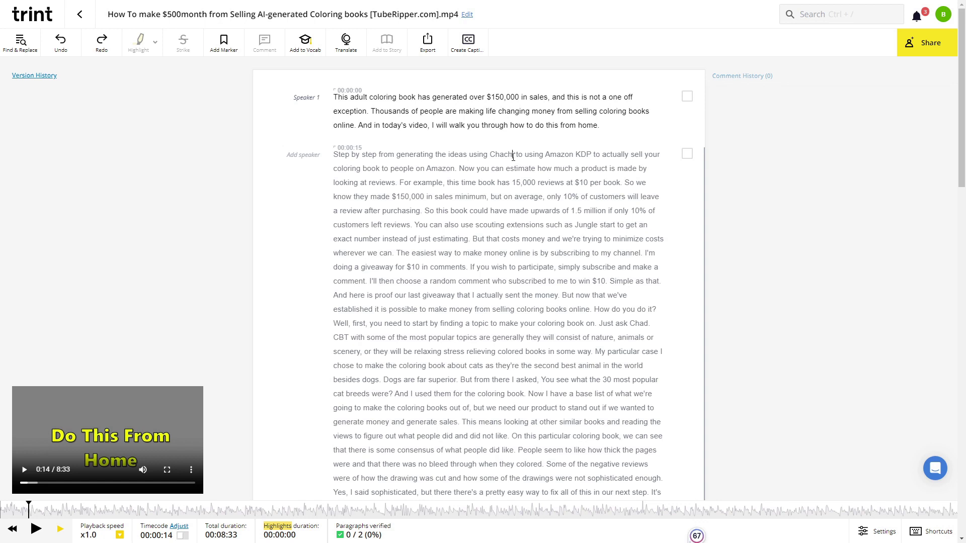
left_click(514, 156)
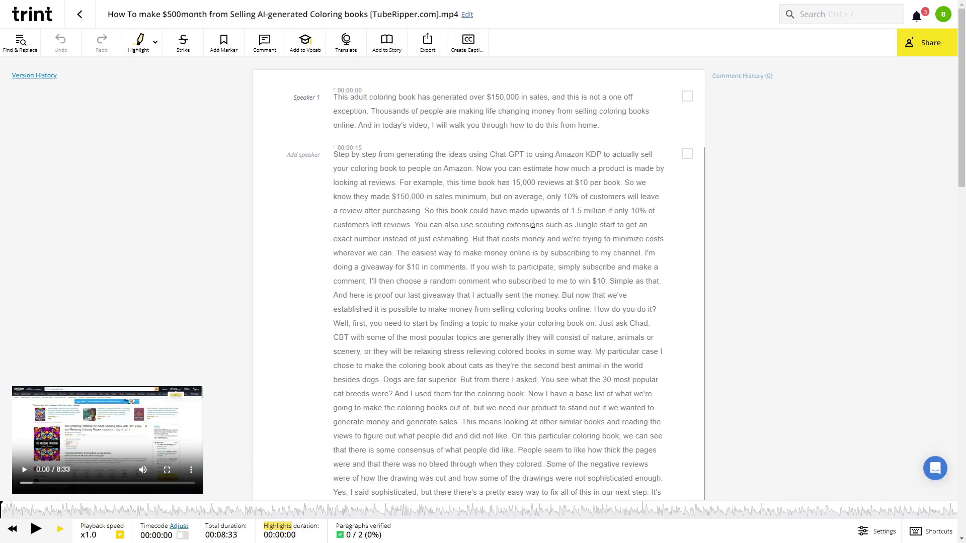
scroll(533, 224, "down", 5)
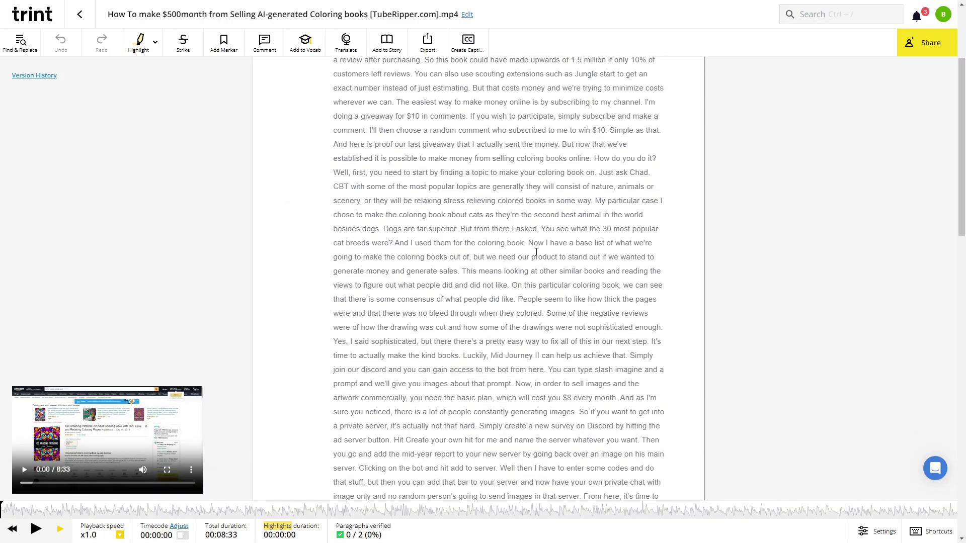
scroll(538, 242, "down", 1)
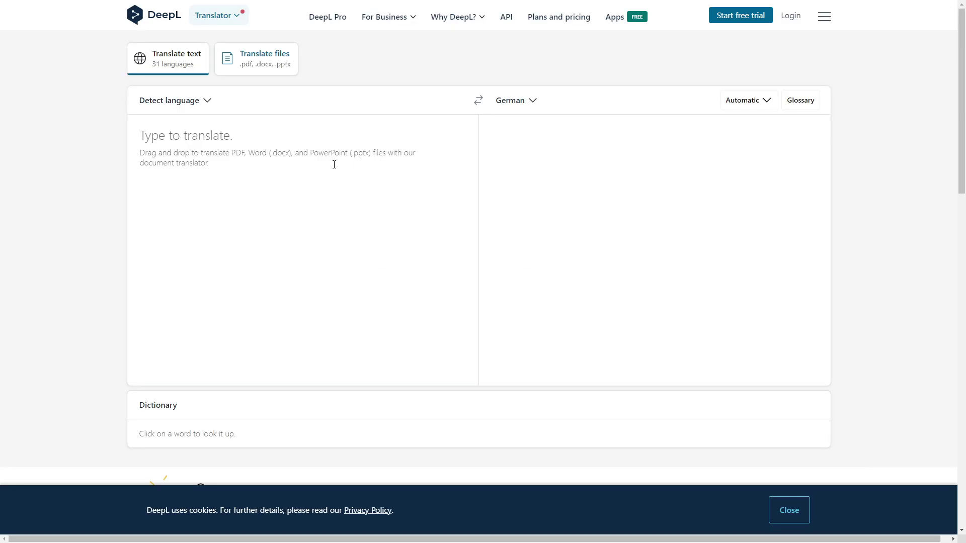
Step: Paste the transcript into DeepL for German translation and review a word's alternative translations
key("ctrl+v")
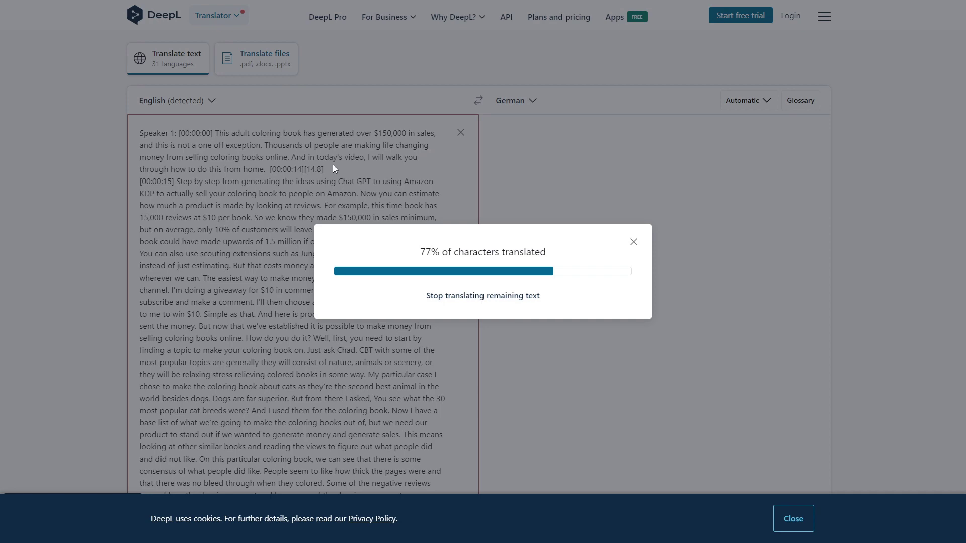
scroll(702, 246, "down", 4)
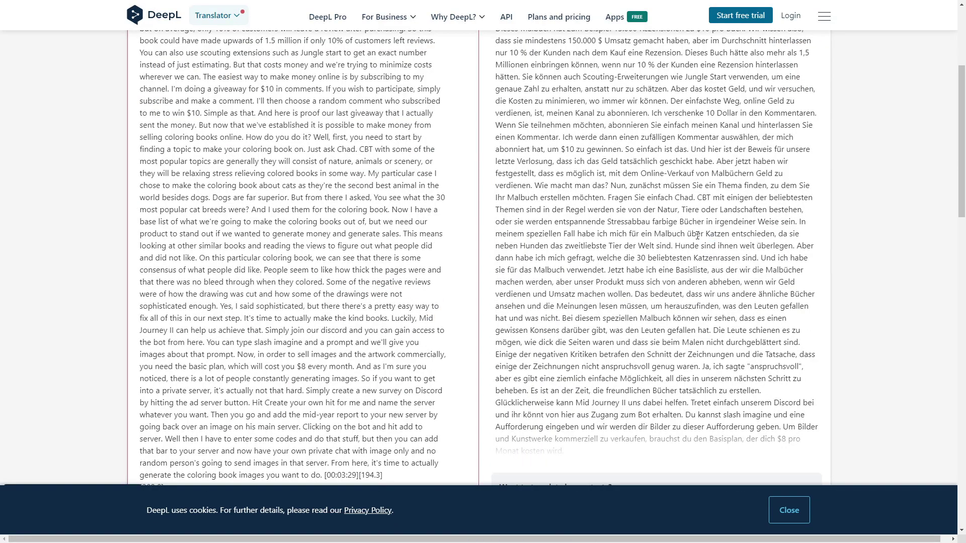
left_click(673, 177)
scroll(676, 173, "down", 3)
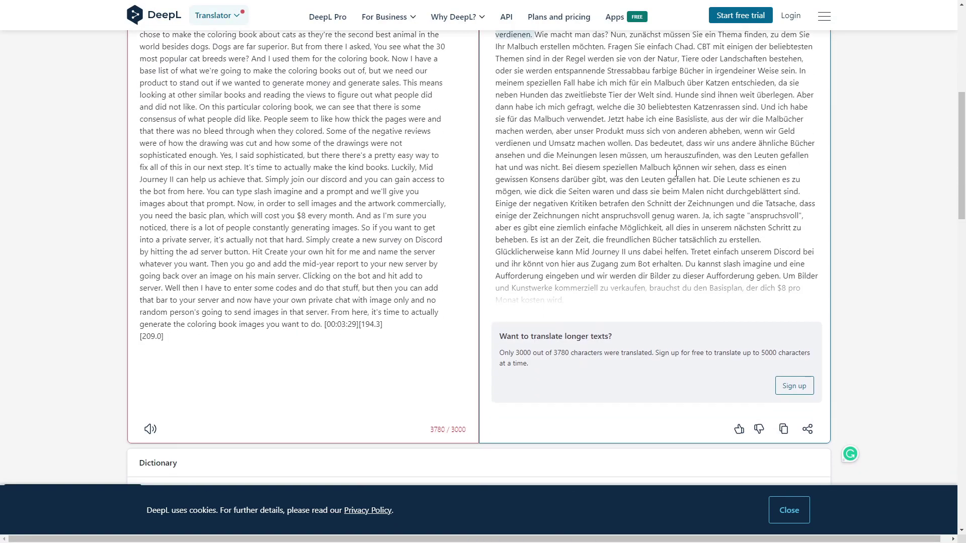
scroll(594, 288, "down", 3)
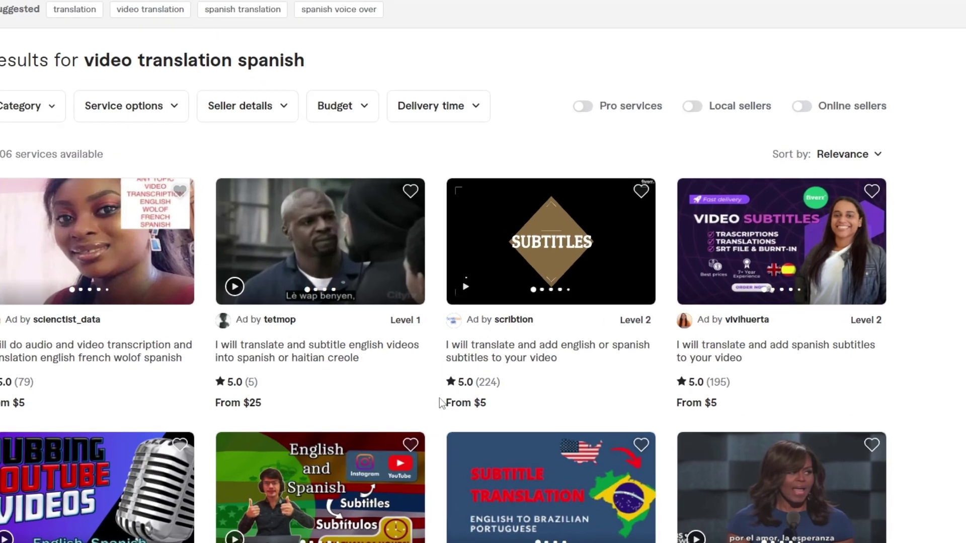
Step: Check a Fiverr subtitle gig's starting price, then select the translated German text to copy
left_click_drag(484, 395, 513, 395)
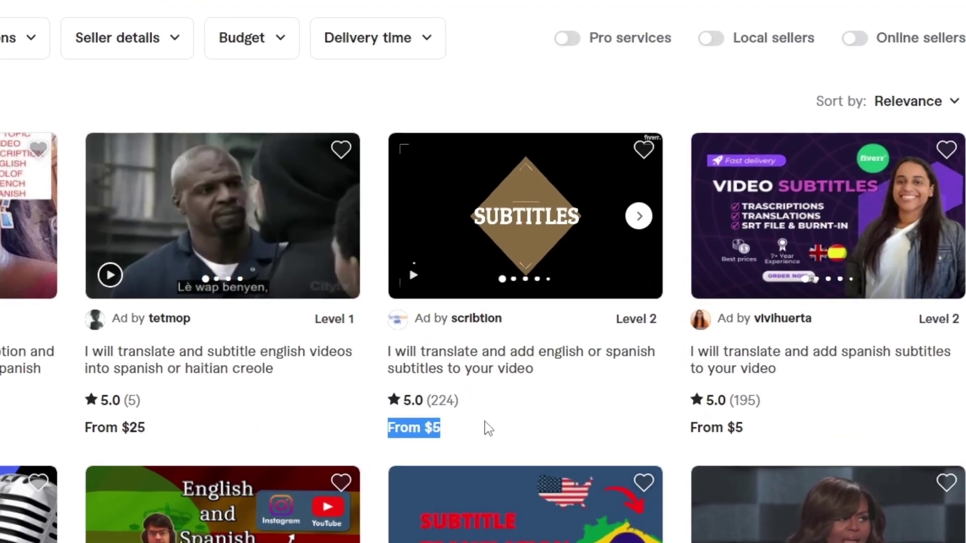
left_click(509, 397)
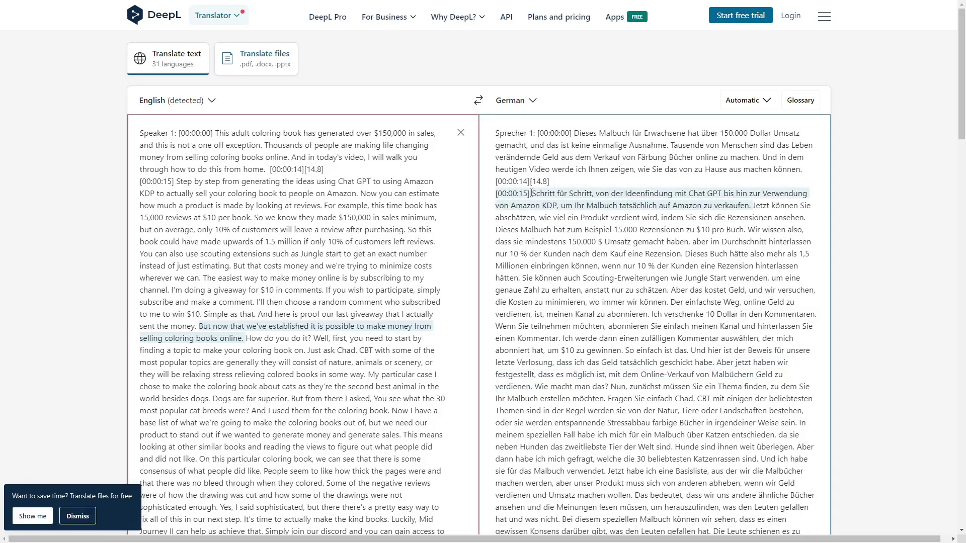
left_click_drag(530, 193, 735, 347)
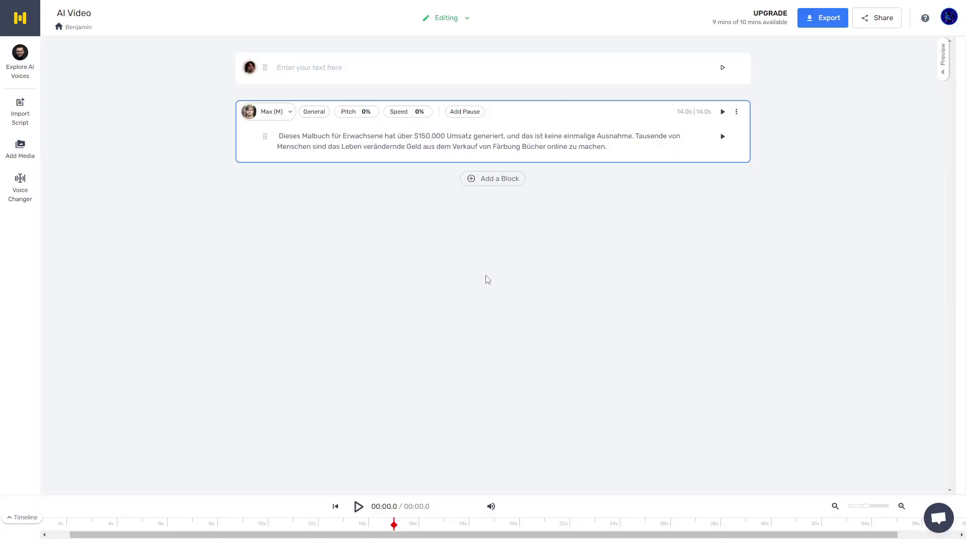
Step: Add a new block and paste the copied German script split by paragraphs
left_click(479, 180)
key("ctrl+v")
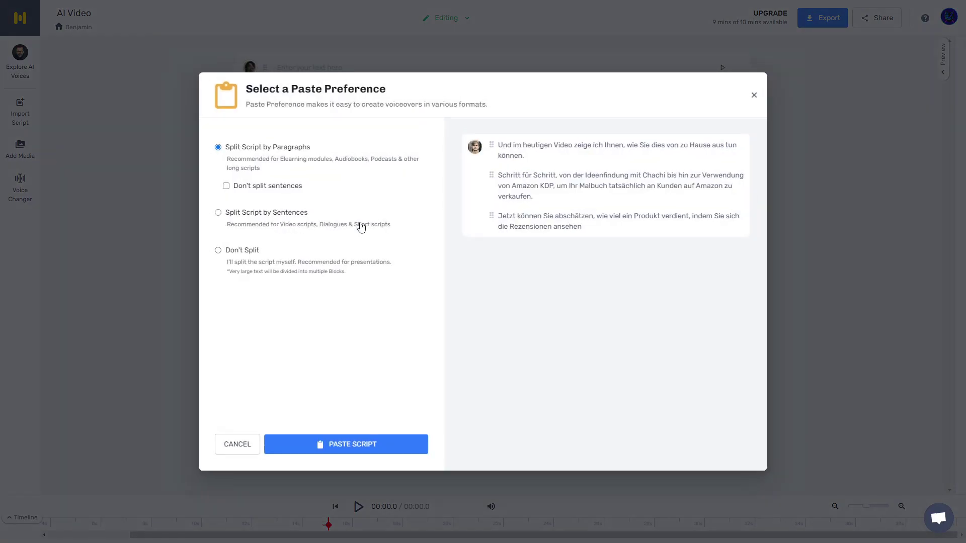
left_click(334, 450)
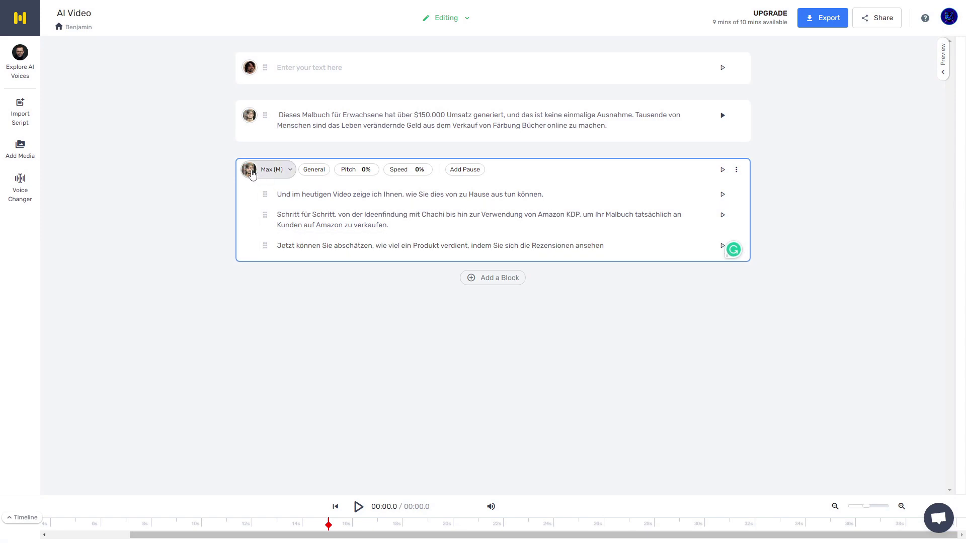
Step: Browse the voice languages and assign the German voice Max (M) to the block
left_click(252, 174)
left_click(117, 101)
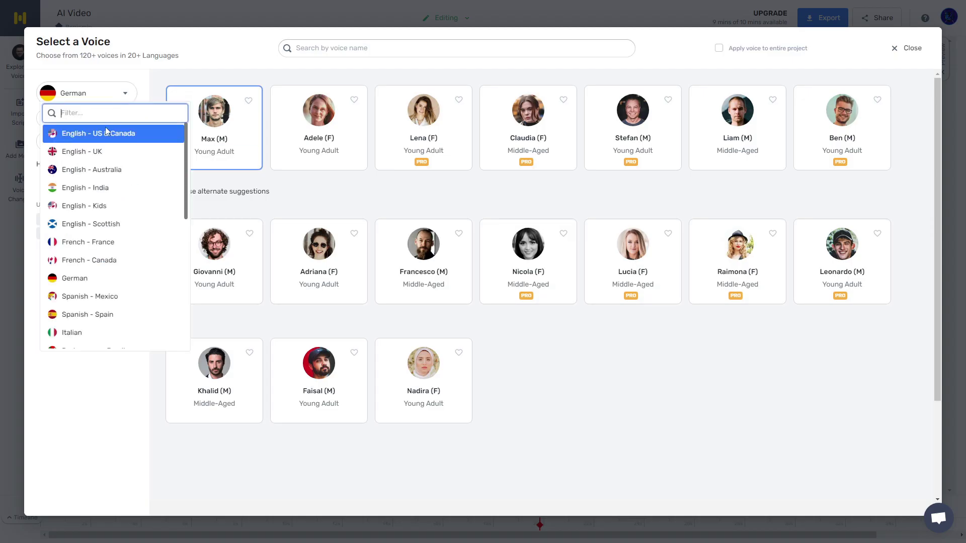
scroll(95, 201, "down", 5)
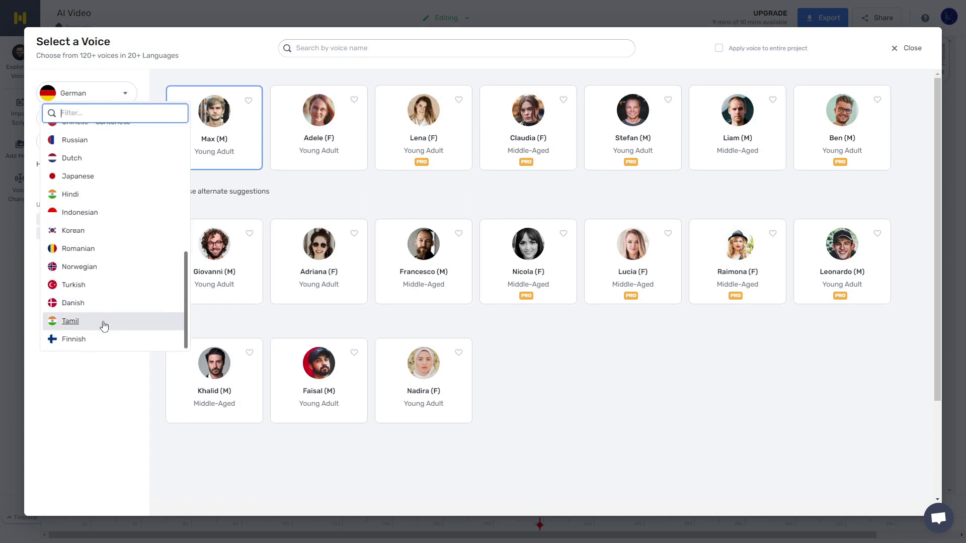
key("Escape")
left_click(82, 94)
scroll(88, 232, "down", 3)
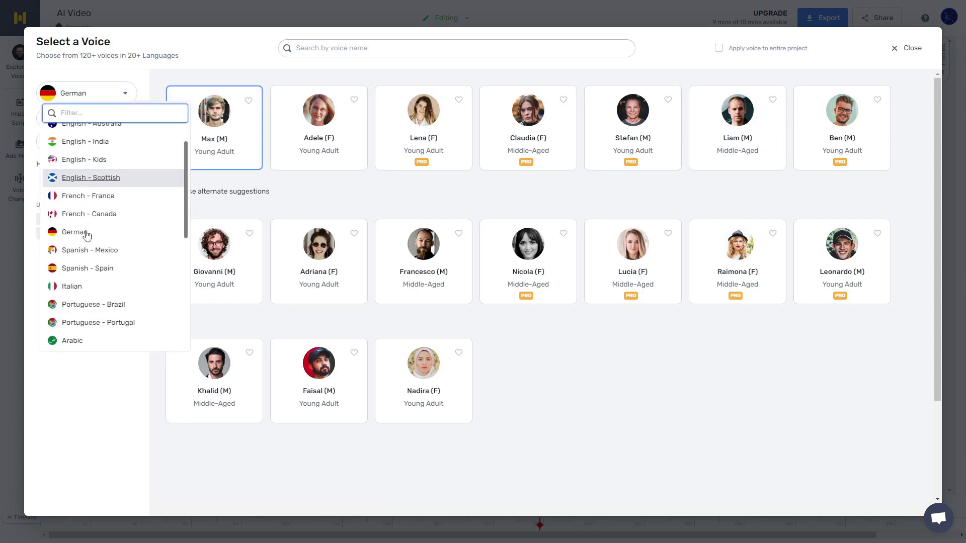
scroll(93, 251, "down", 3)
left_click(93, 252)
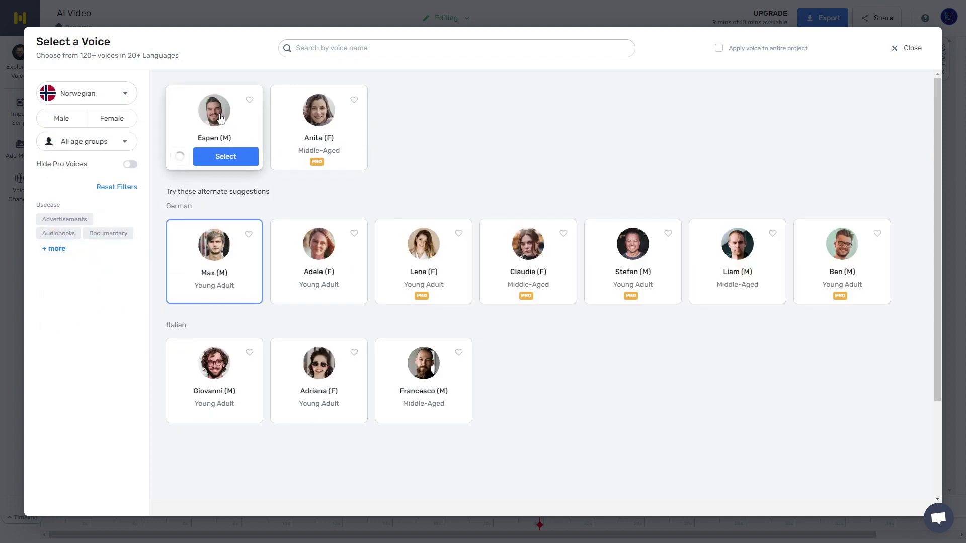
mouse_move(308, 136)
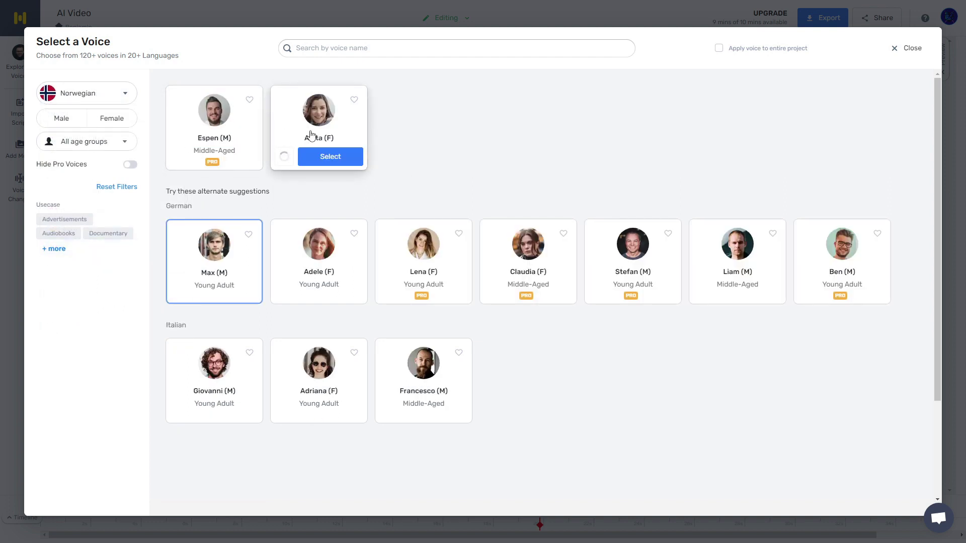
mouse_move(224, 259)
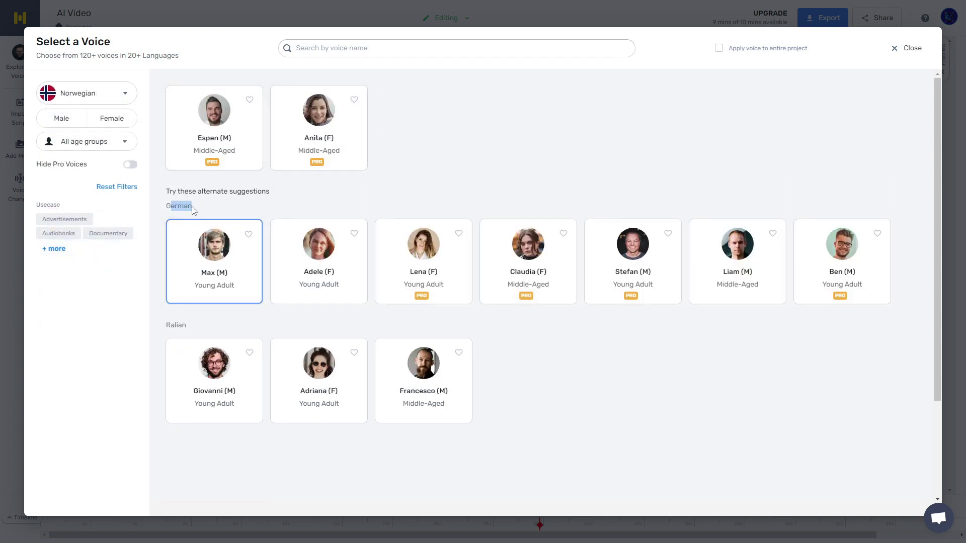
mouse_move(532, 250)
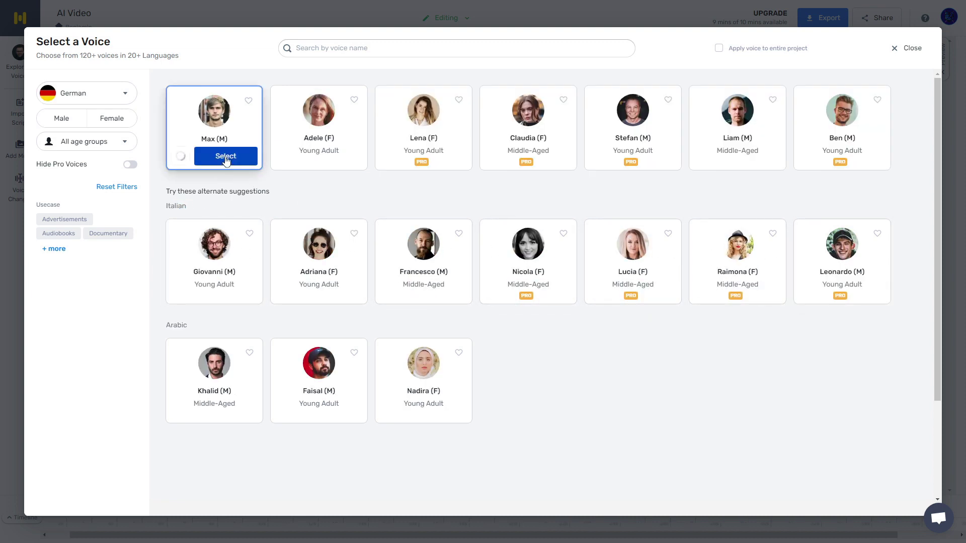
left_click(225, 157)
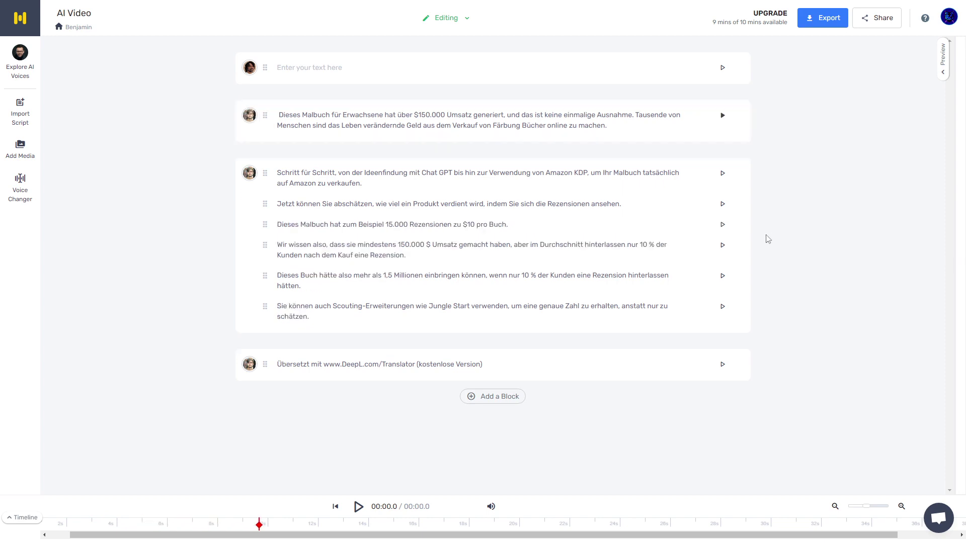
Step: Visit the Murf sign-up page, select the third script paragraph, and add an empty block
mouse_move(725, 25)
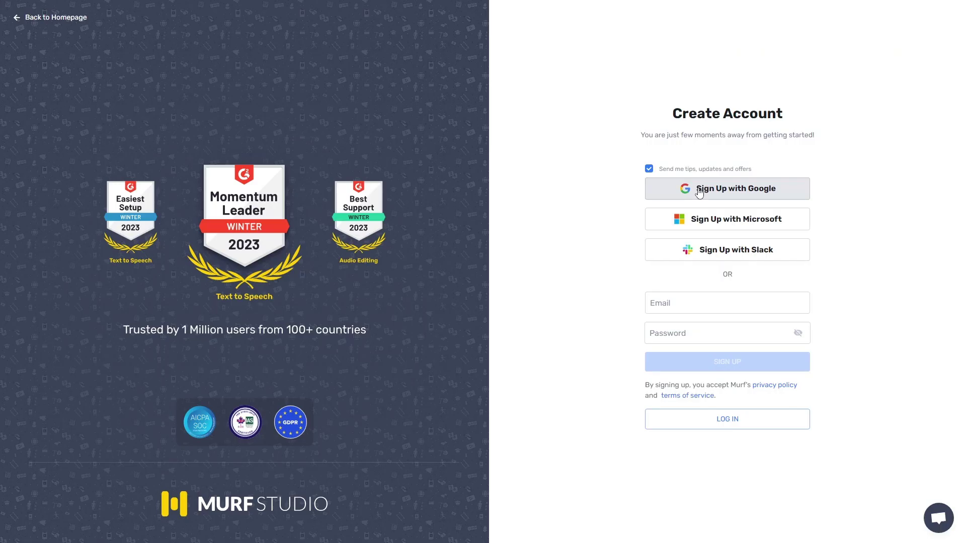
left_click(726, 188)
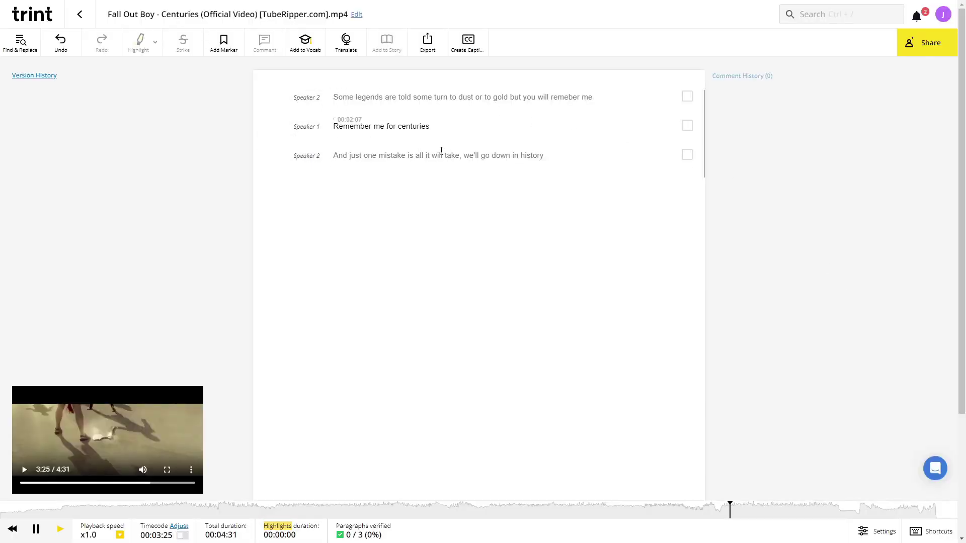
left_click_drag(545, 157, 304, 156)
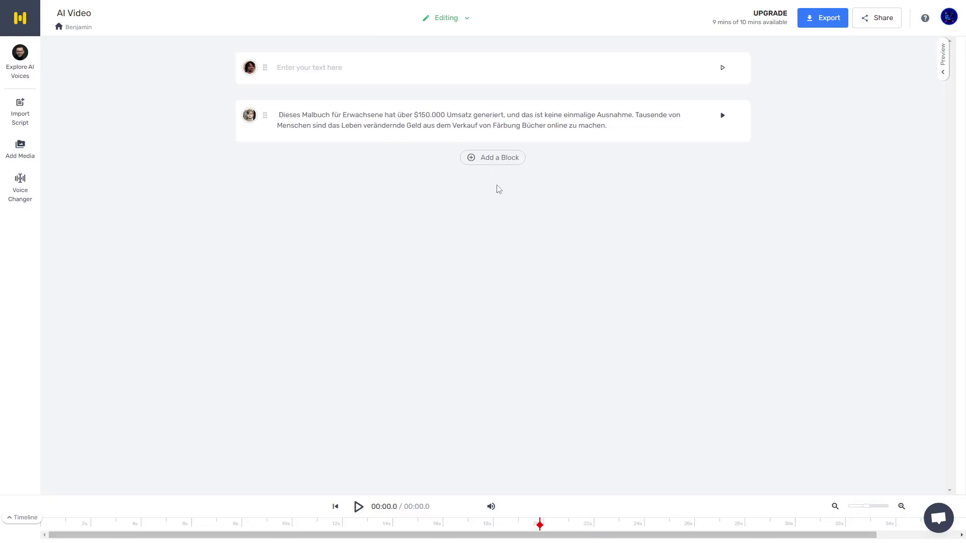
left_click(496, 156)
Step: Paste the six German paragraphs into the block, voice it with Stefan (M), and generate audio
key("ctrl+v")
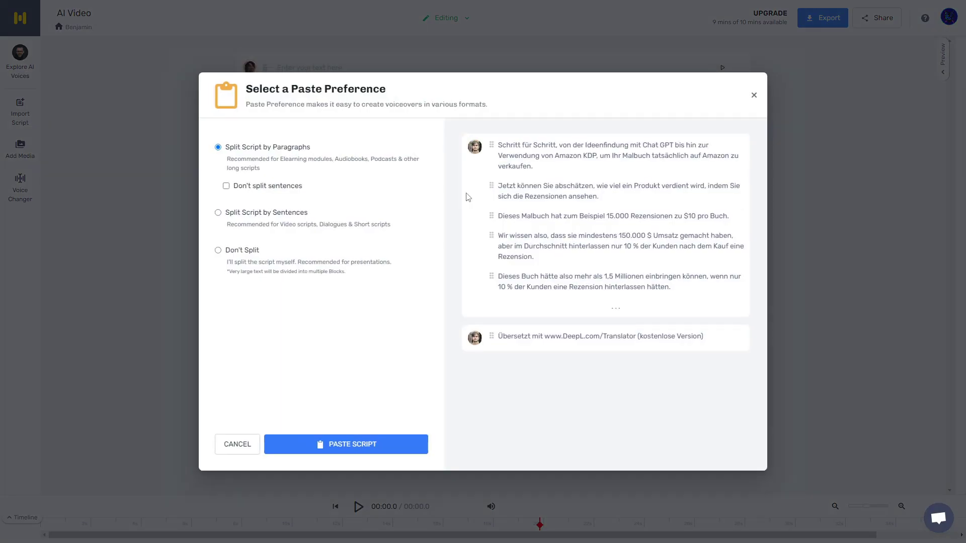
left_click(381, 443)
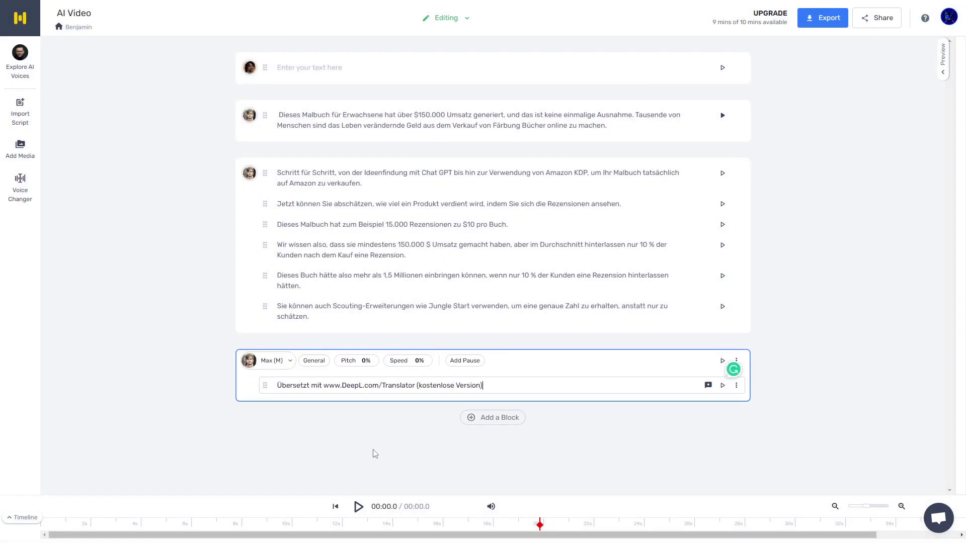
left_click(250, 173)
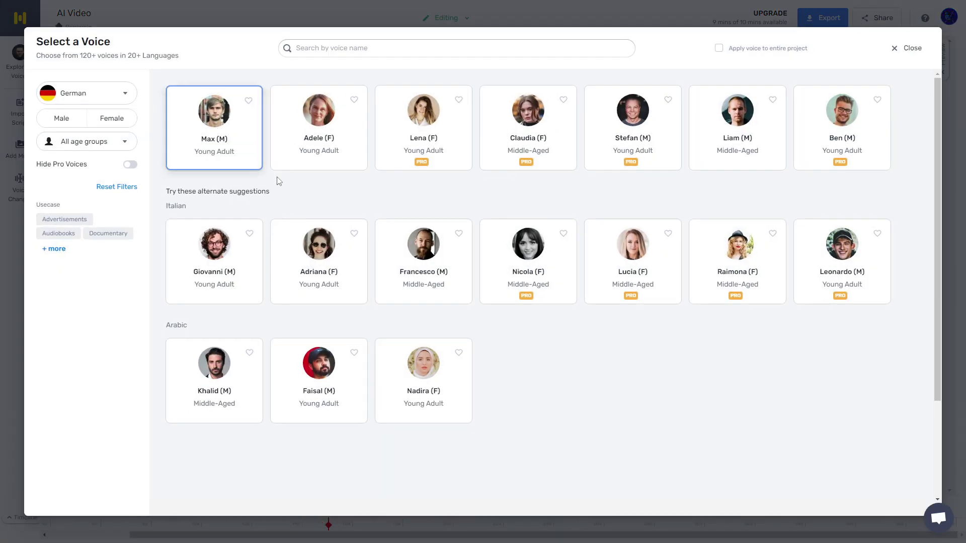
left_click(638, 160)
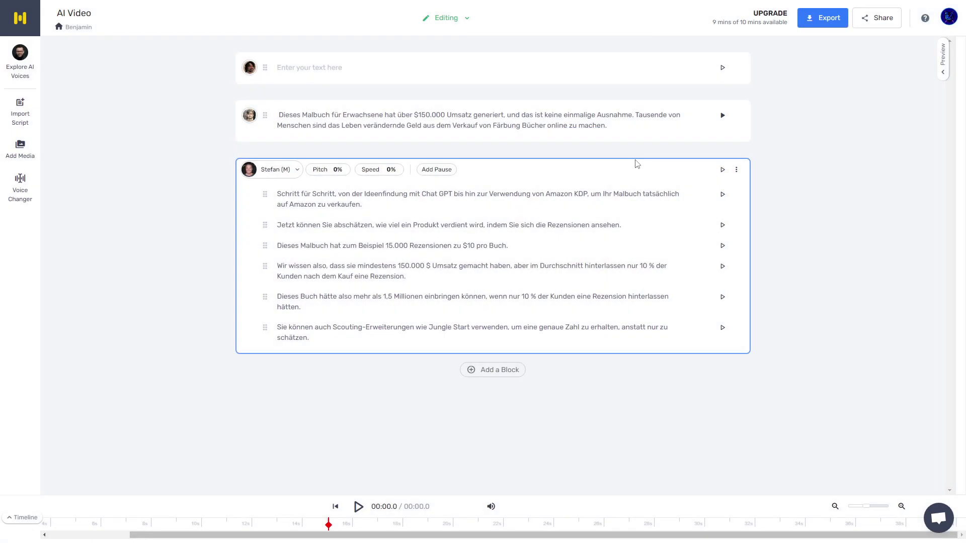
left_click(723, 172)
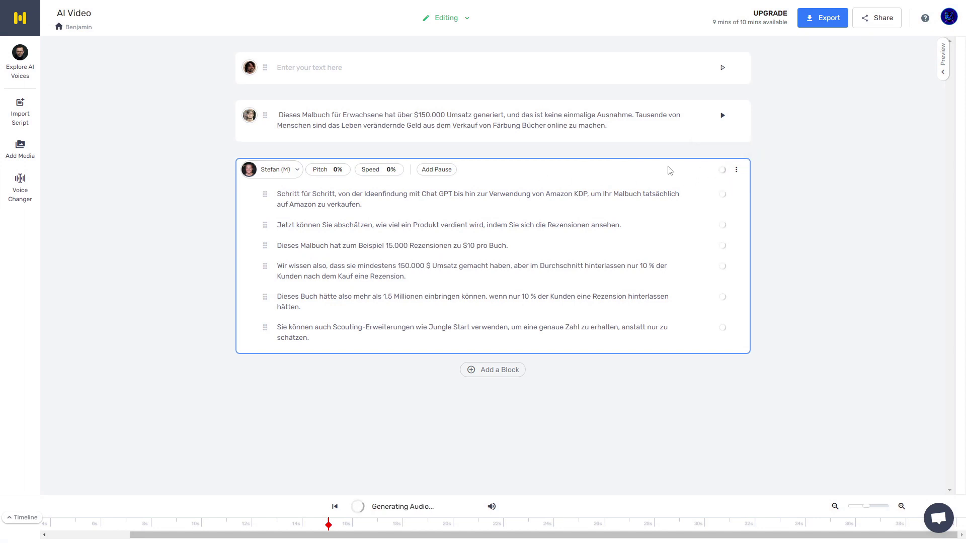